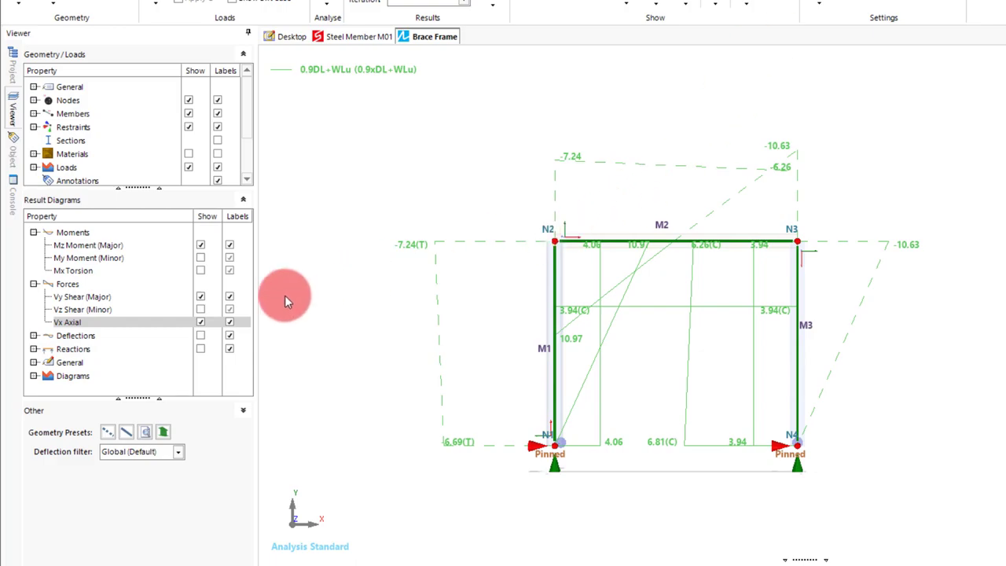
# Review the brace frame's moment, shear and axial diagrams for 0.9DL+WLu in turn, leaving only the Vx Axial diagram displayed
pyautogui.click(201, 323)
pyautogui.click(201, 297)
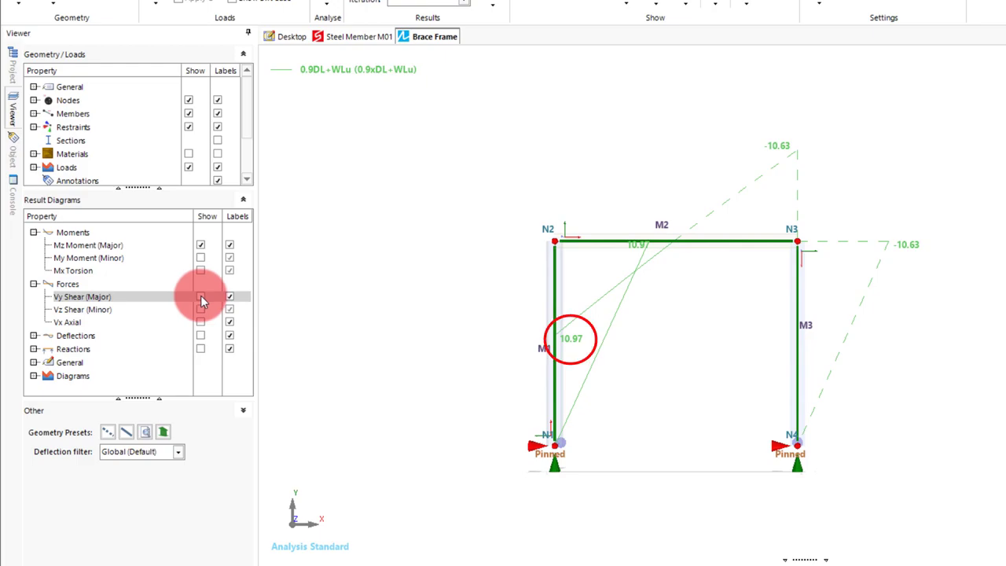
pyautogui.click(201, 297)
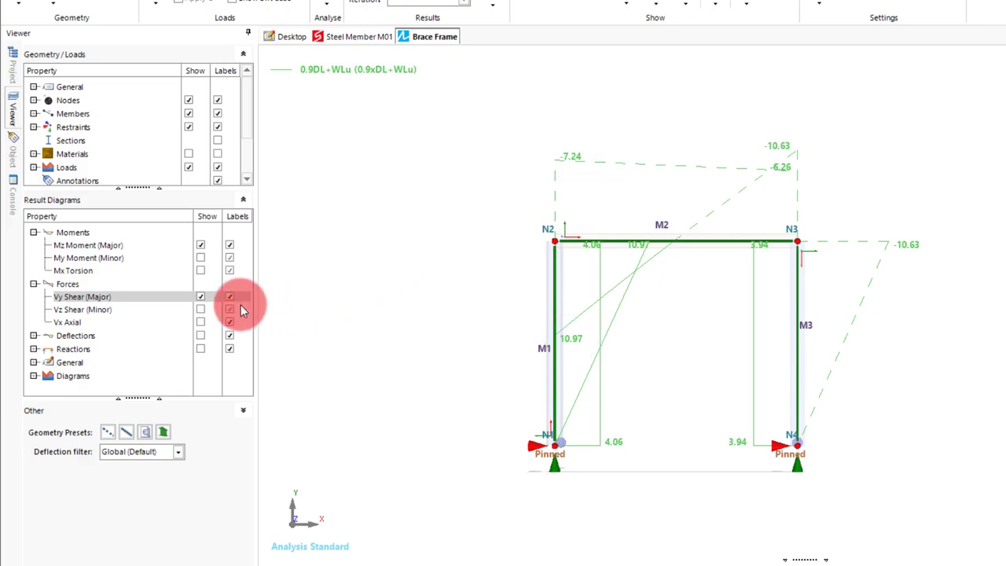
pyautogui.click(200, 296)
pyautogui.click(200, 244)
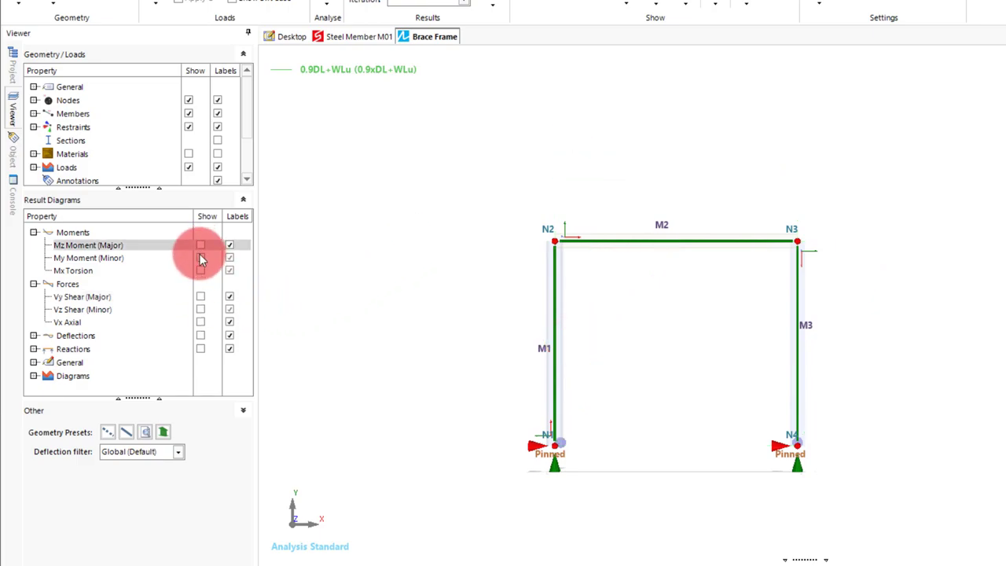
pyautogui.click(201, 322)
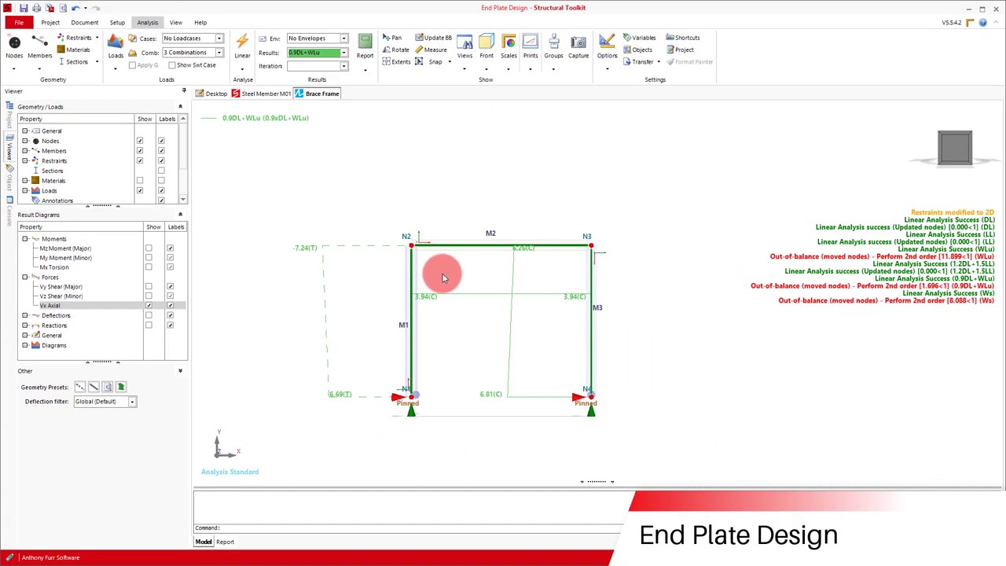
# Create an End Plate steel connection design in the project and open its design sheet
pyautogui.click(216, 94)
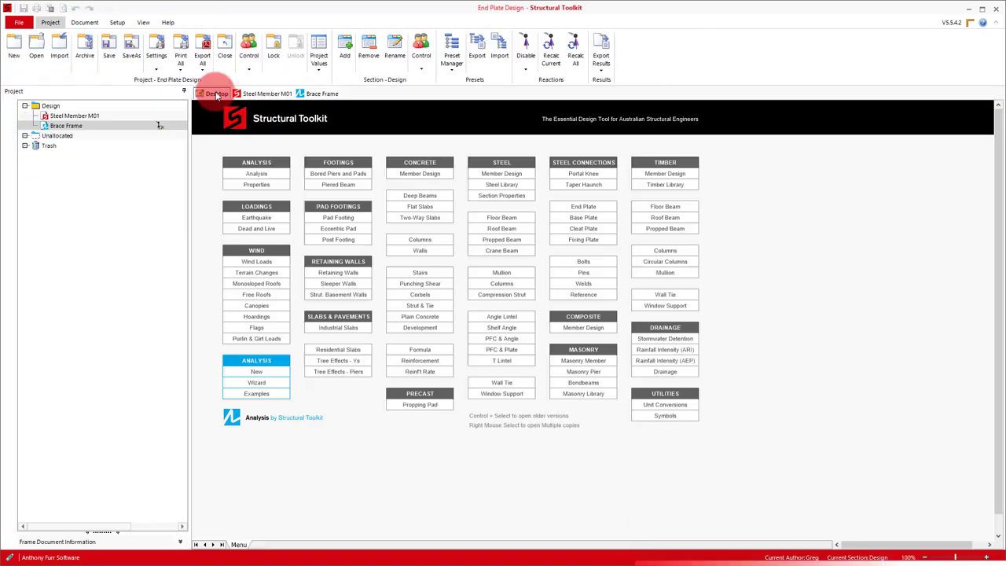
pyautogui.click(575, 205)
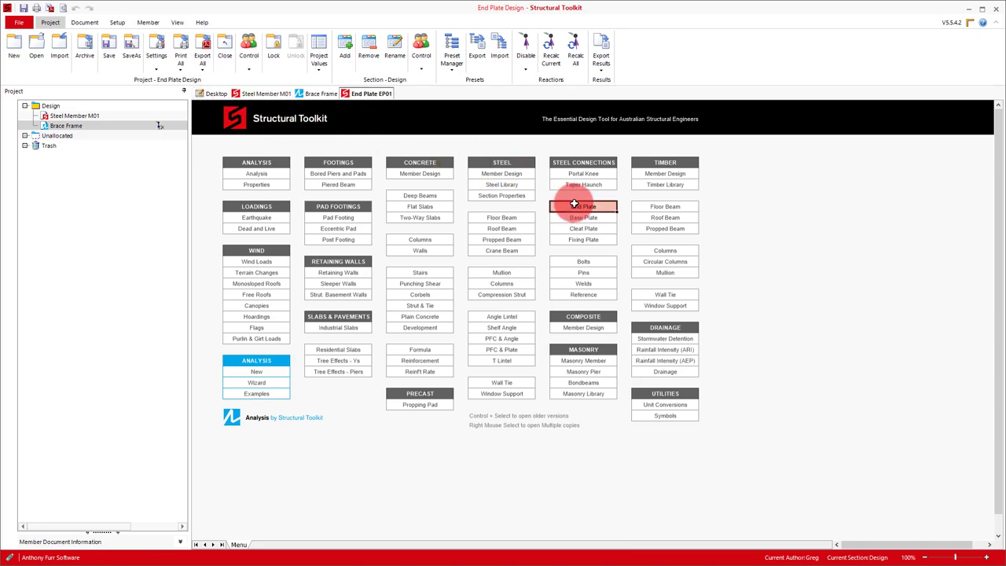
pyautogui.click(563, 306)
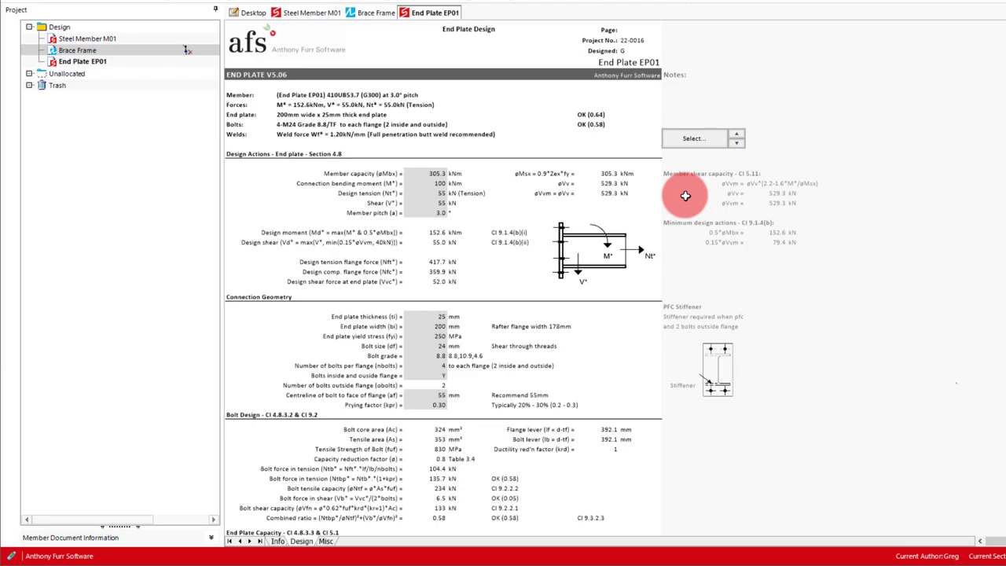
# Set the end plate's connected member to the 200x75PFC (G300) section from the steel library
pyautogui.click(694, 139)
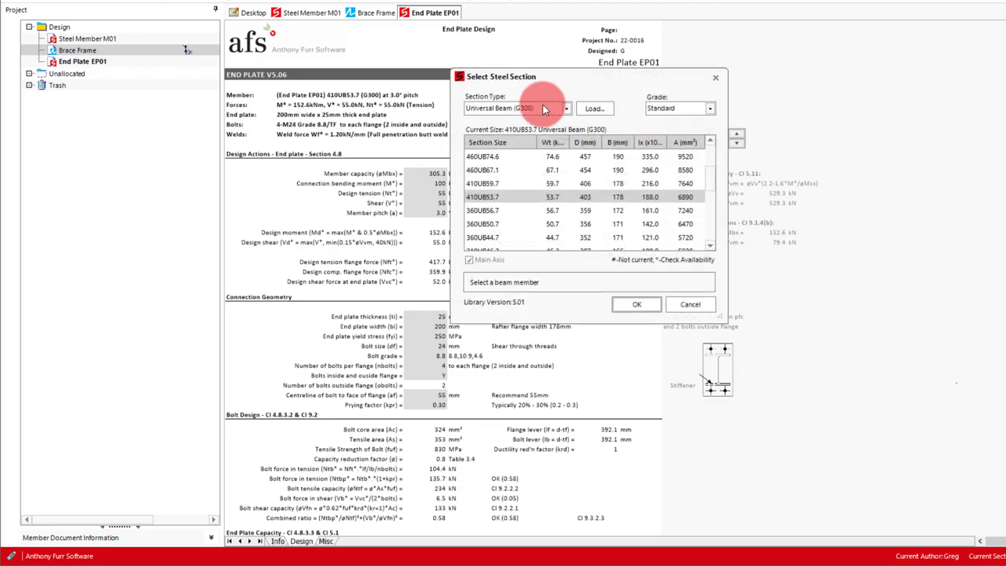
pyautogui.click(545, 108)
pyautogui.click(511, 163)
pyautogui.click(491, 212)
pyautogui.doubleClick(489, 211)
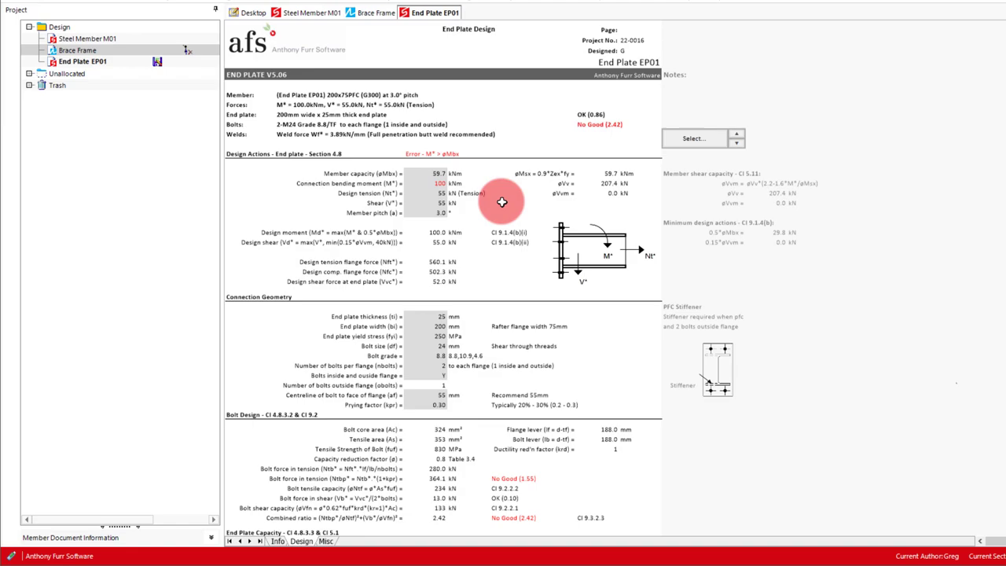
# Check the design actions in Steel Member M01 and set End Plate EP01's connection bending moment to 11 kNm
pyautogui.click(325, 15)
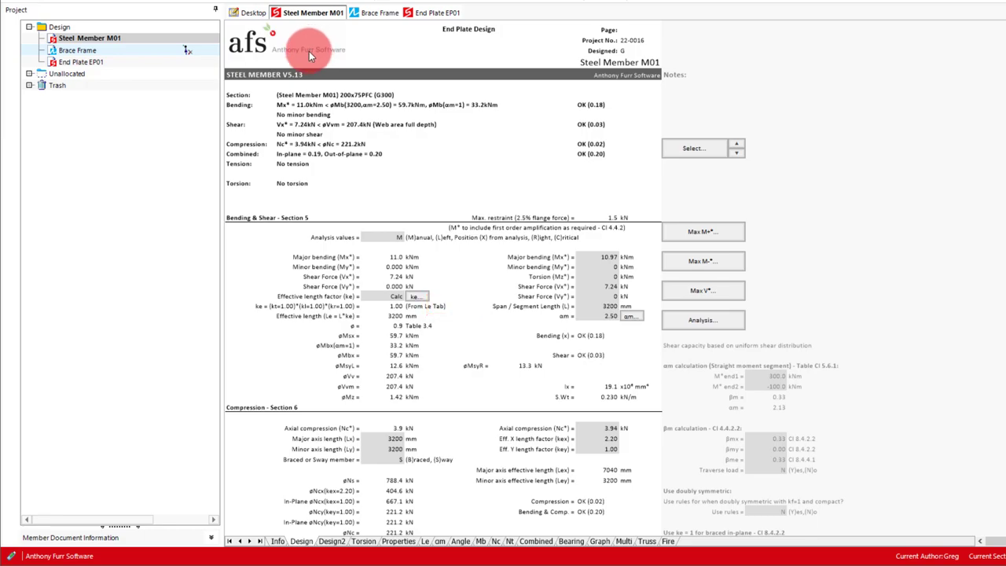
pyautogui.click(425, 13)
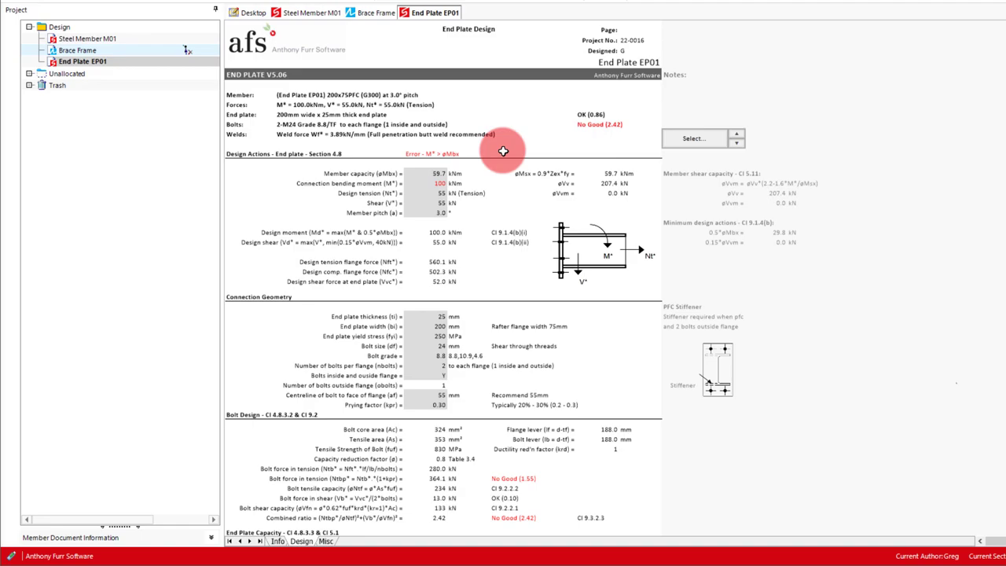
pyautogui.doubleClick(443, 183)
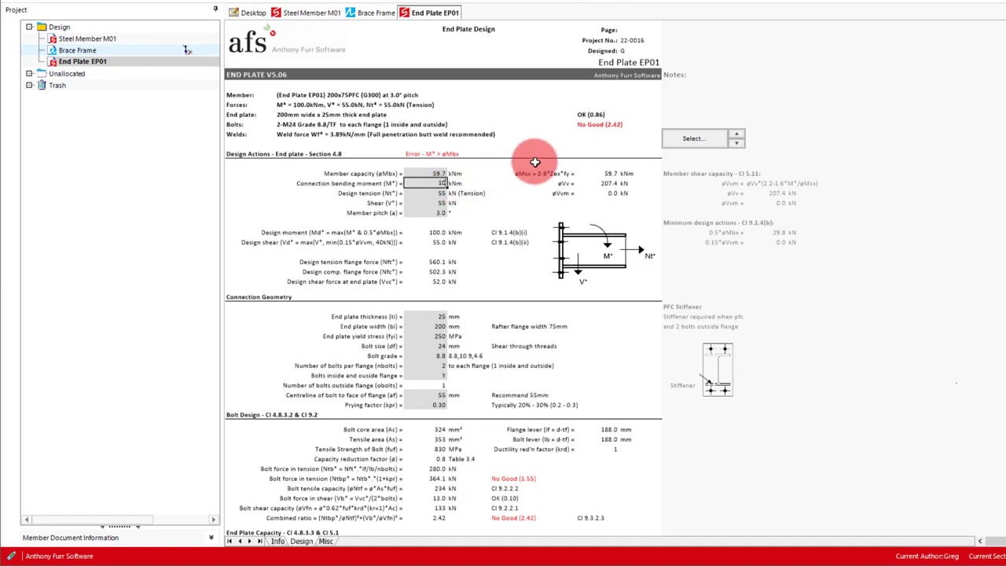
pyautogui.press('BackSpace')
pyautogui.write('1')
pyautogui.press('Return')
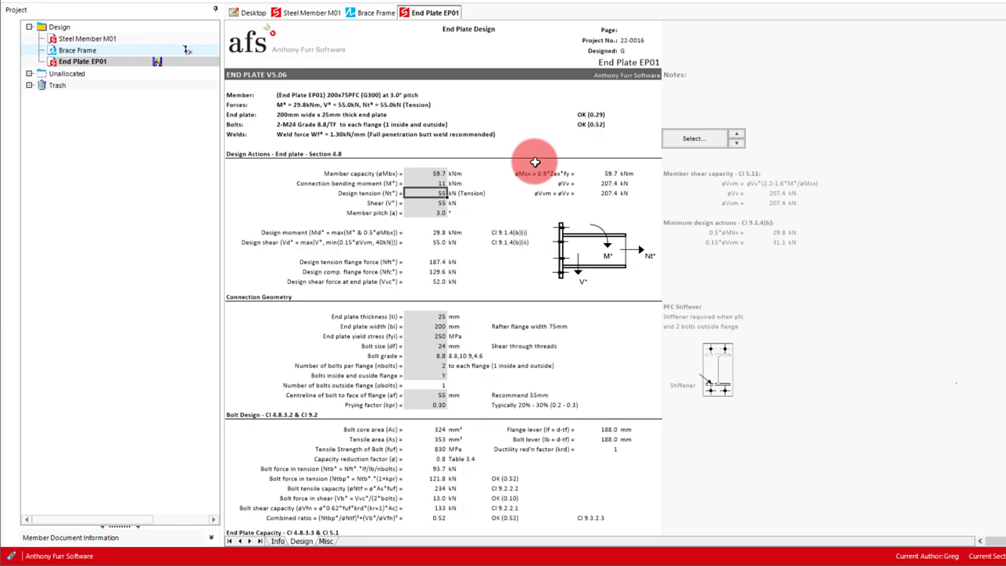
# Complete the end plate design actions with a design tension of -3.9 kN, a shear of 7.2 kN and a member pitch of 0°
pyautogui.press('BackSpace')
pyautogui.press('BackSpace')
pyautogui.write('-3.9')
pyautogui.press('Return')
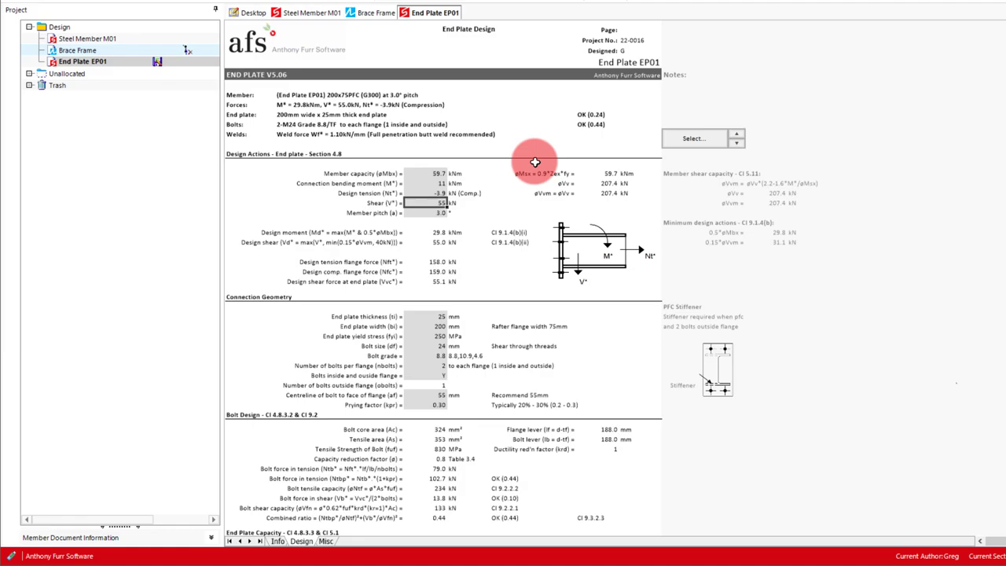
pyautogui.write('7.2')
pyautogui.press('Return')
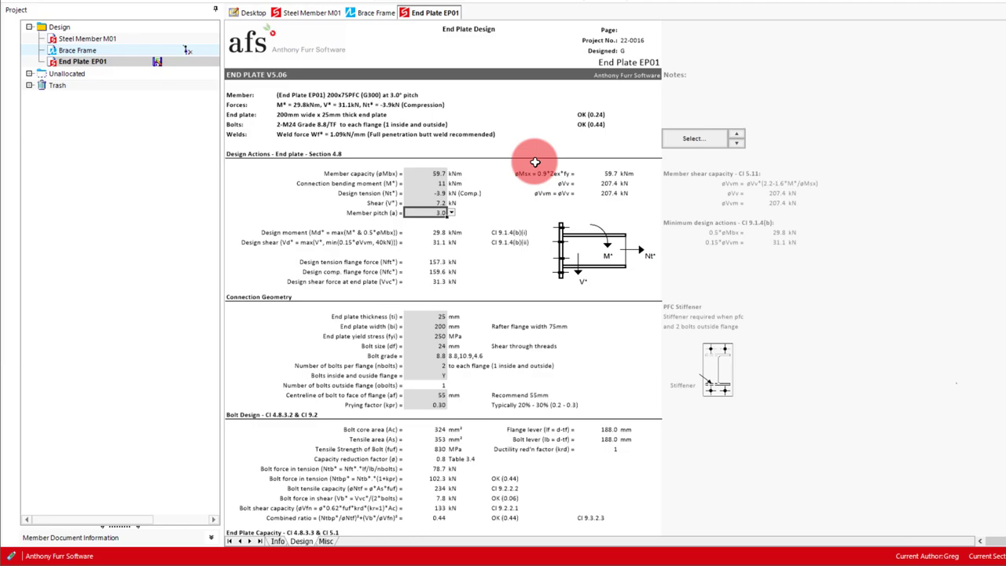
pyautogui.write('0')
pyautogui.press('Return')
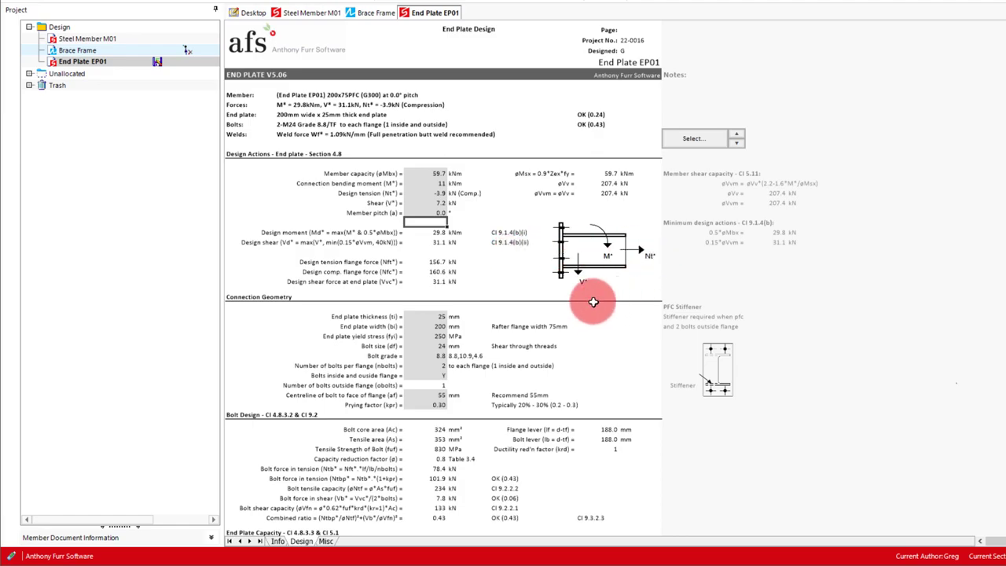
# Set the end plate thickness to 16 mm and its width to 75 mm to match the rafter flange
pyautogui.click(434, 317)
pyautogui.write('165')
pyautogui.press('BackSpace')
pyautogui.press('Tab')
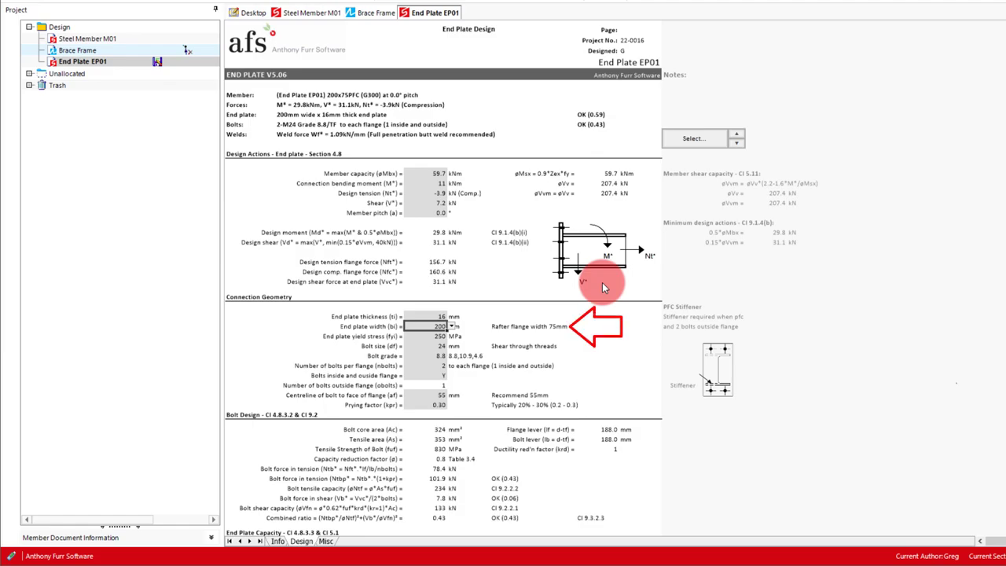
pyautogui.write('75')
pyautogui.press('Return')
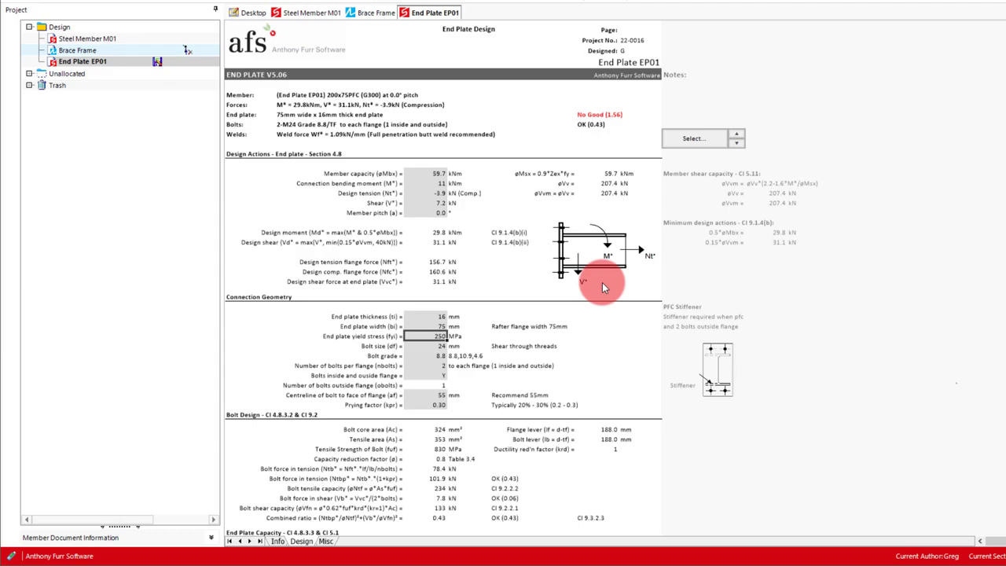
# Set the bolt size in the connection geometry to 16 mm
pyautogui.press('Tab')
pyautogui.write('16')
pyautogui.press('Tab')
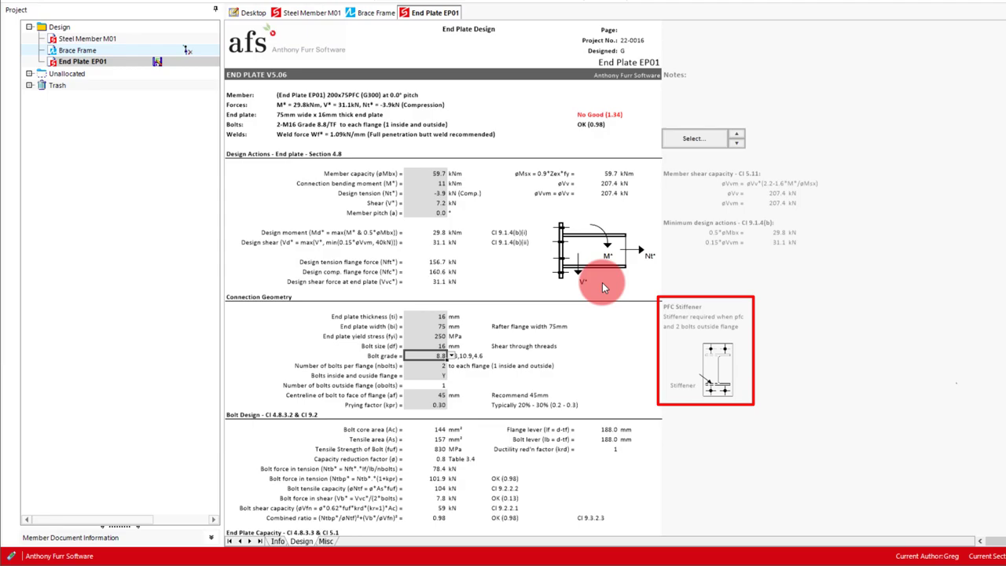
pyautogui.press('Up')
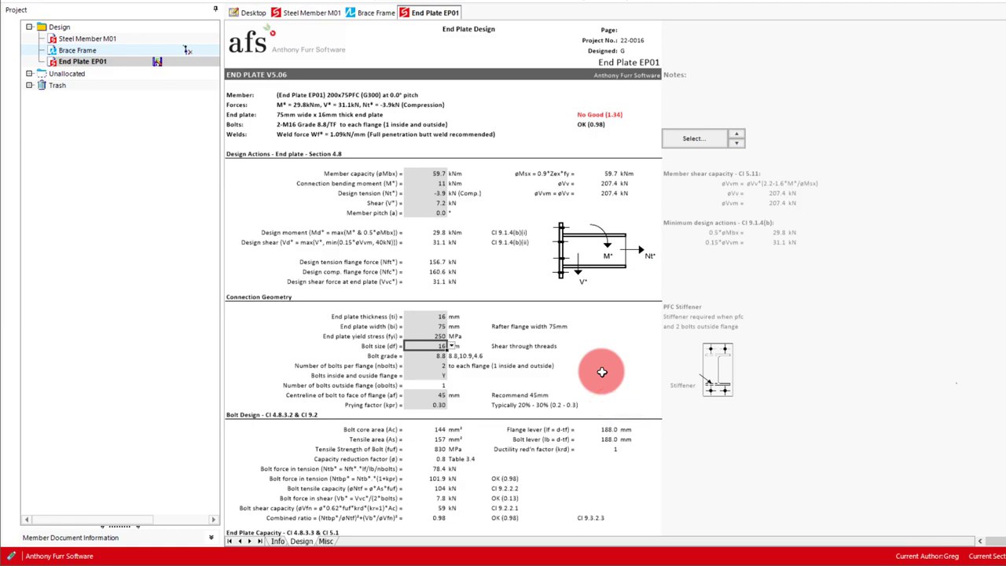
# Review the end plate capacity check and set the end plate thickness to 20 mm
pyautogui.scroll(-3, 560, 328)
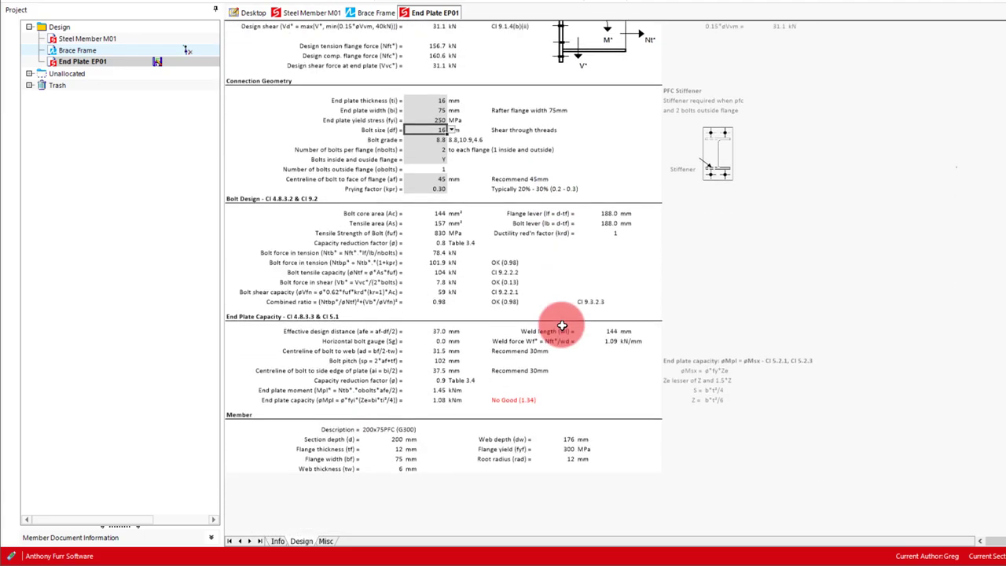
pyautogui.scroll(-1, 563, 325)
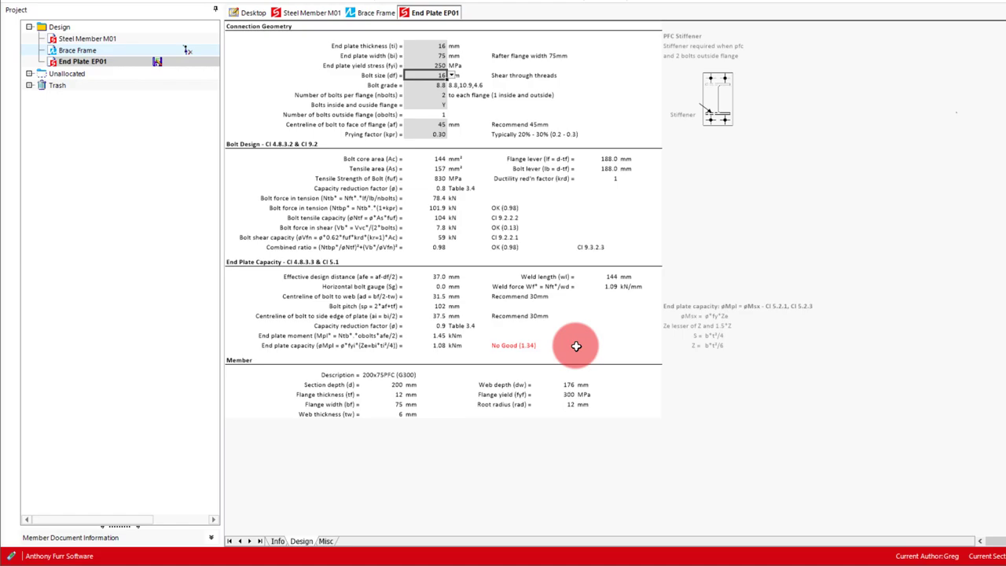
pyautogui.scroll(5, 527, 330)
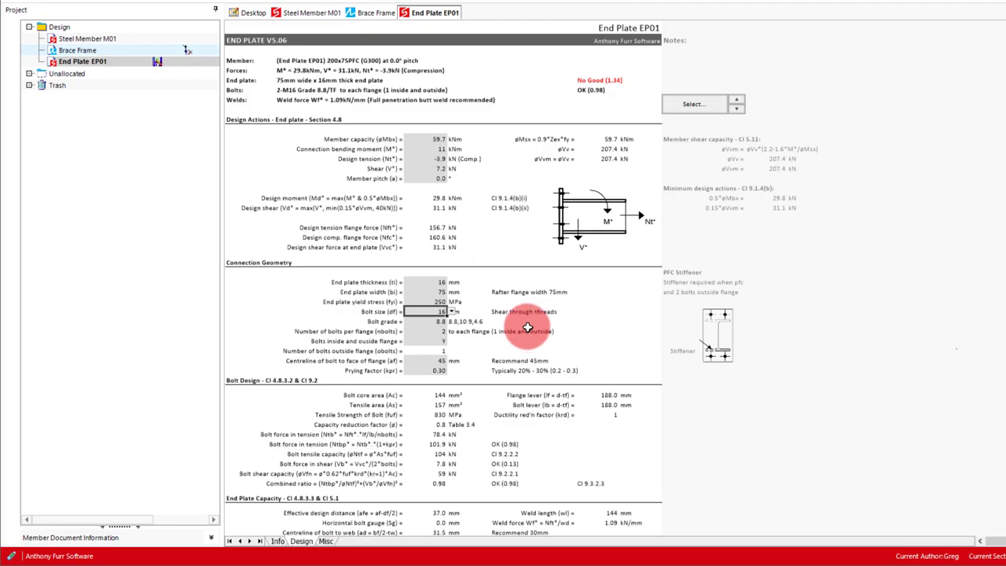
pyautogui.click(436, 281)
pyautogui.write('20')
pyautogui.press('Return')
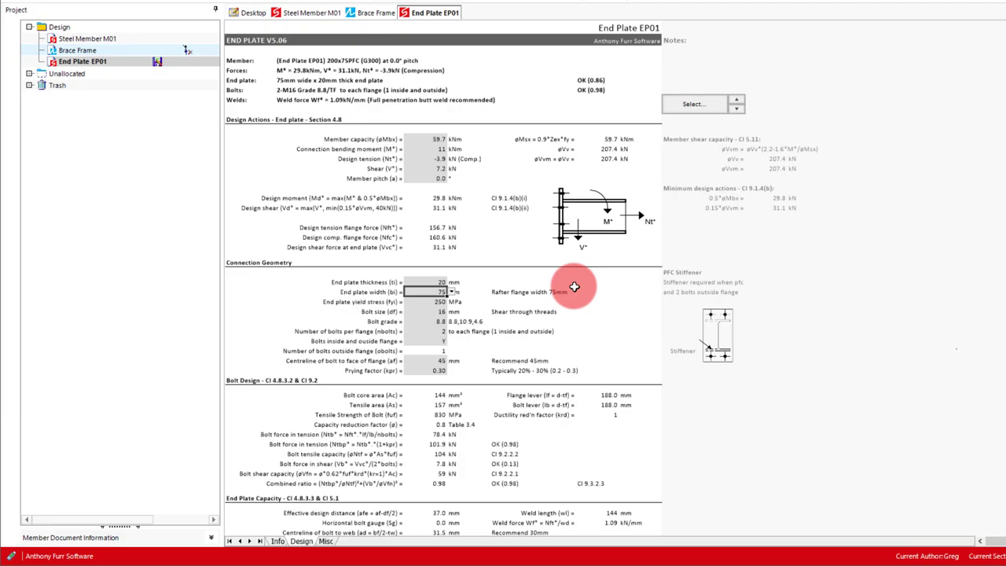